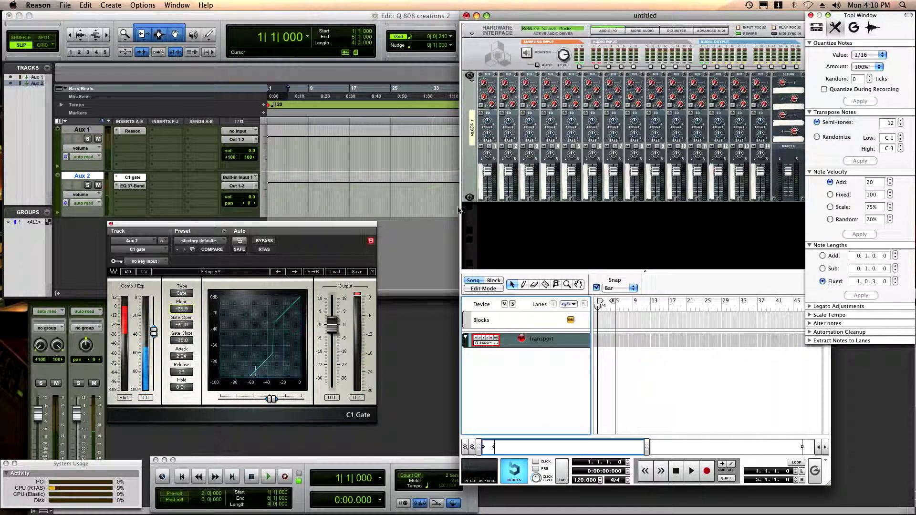
Create an NN-XT Advanced Sampler below the mixer and unfold its remote editor
click(112, 5)
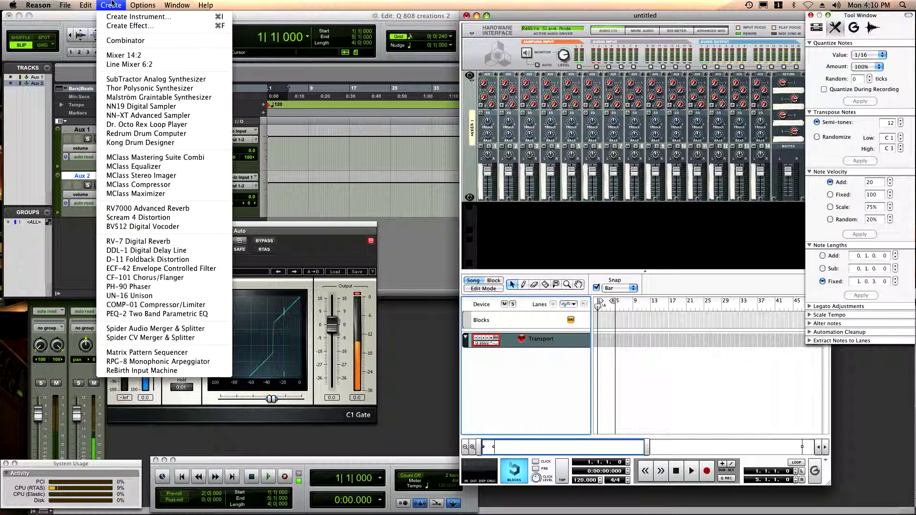
click(134, 121)
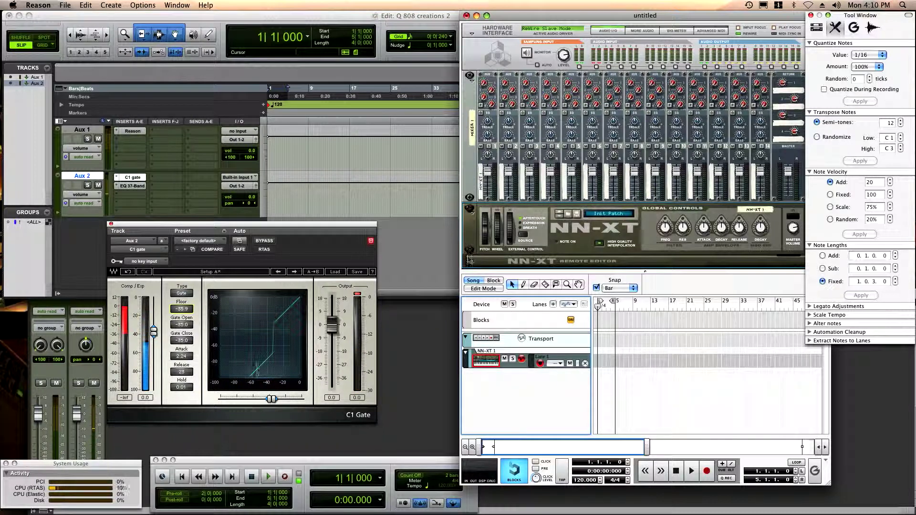
click(472, 262)
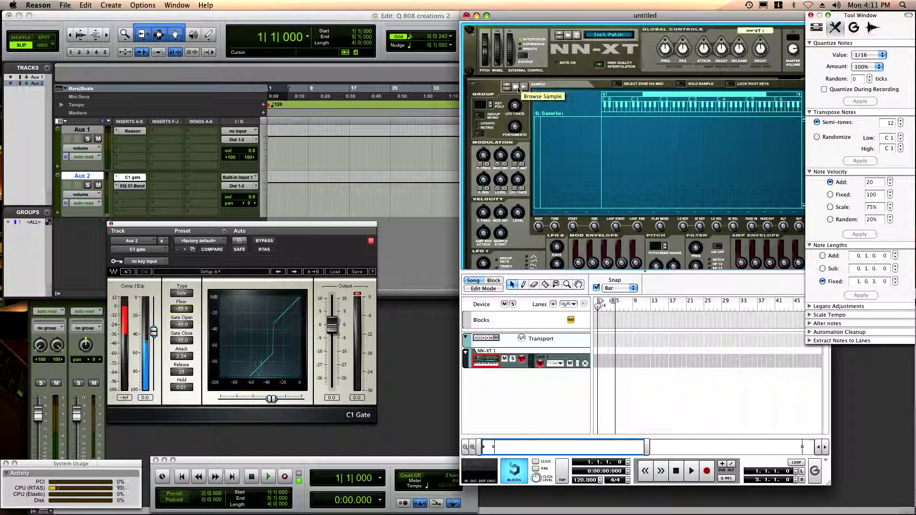
Load the sample KWKIK001.wav from the Kicks folder into the NN-XT after auditioning it
click(516, 86)
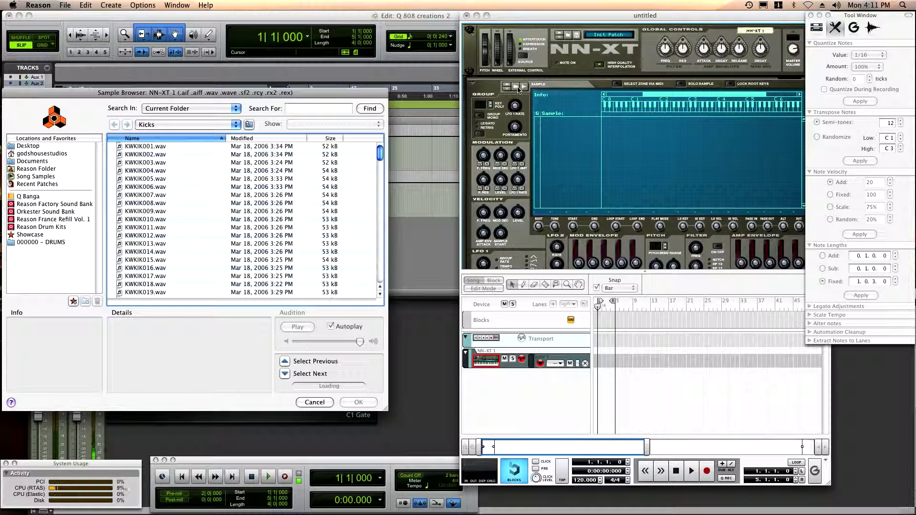
click(144, 146)
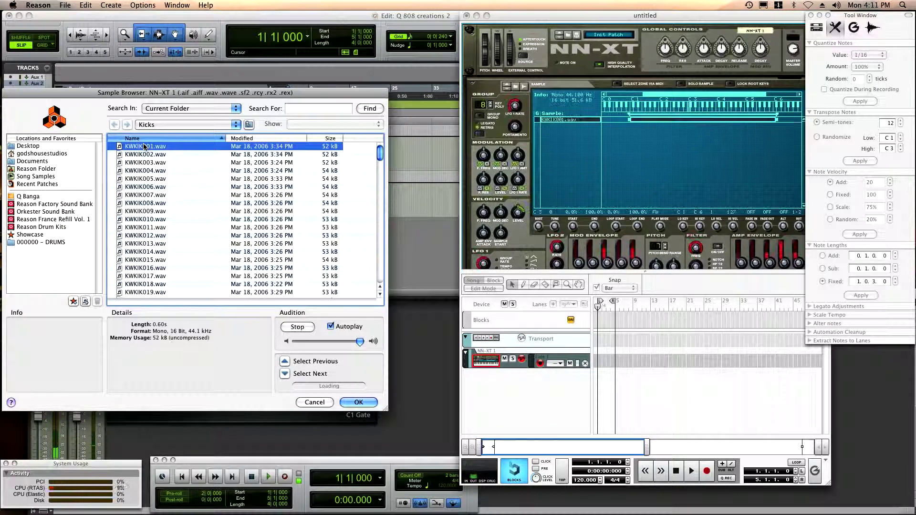
click(297, 327)
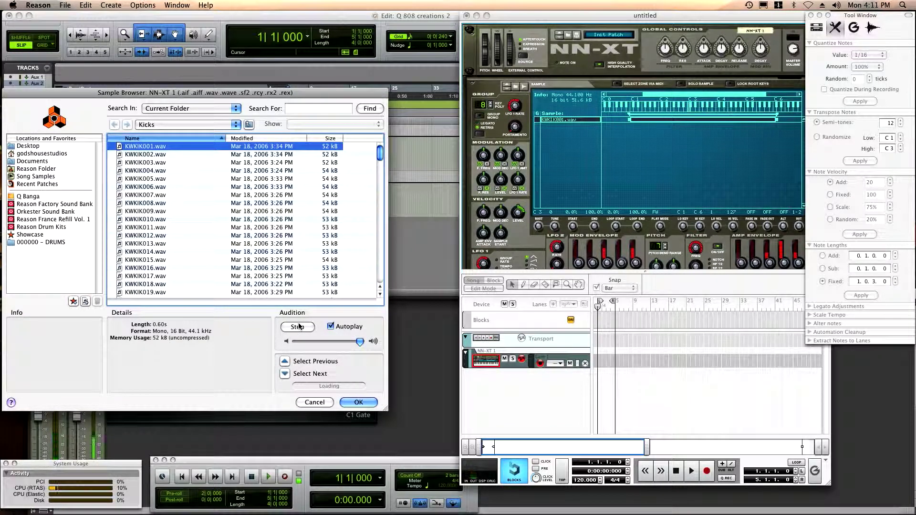
click(358, 403)
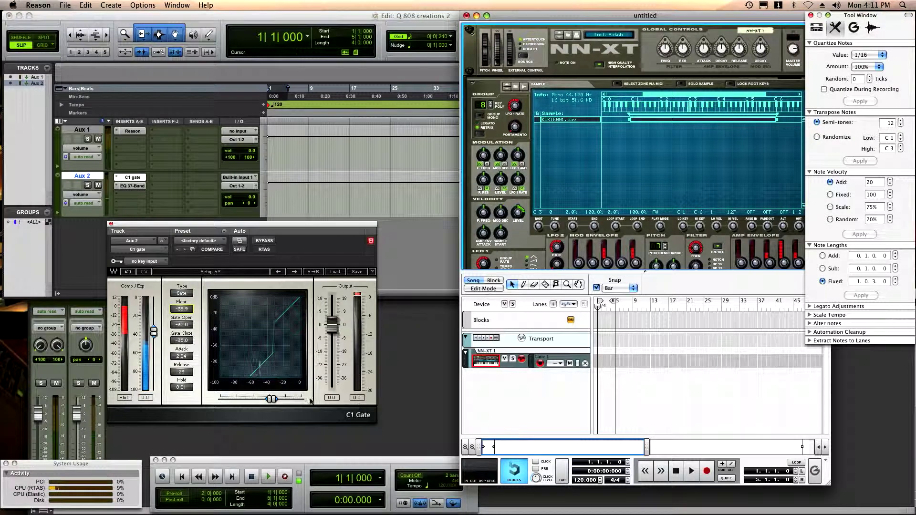
In Pro Tools, set the C1 Gate's attack to 0.03, release to 35, and gate open and close to -44.8
drag(187, 355, 188, 359)
drag(187, 373, 187, 373)
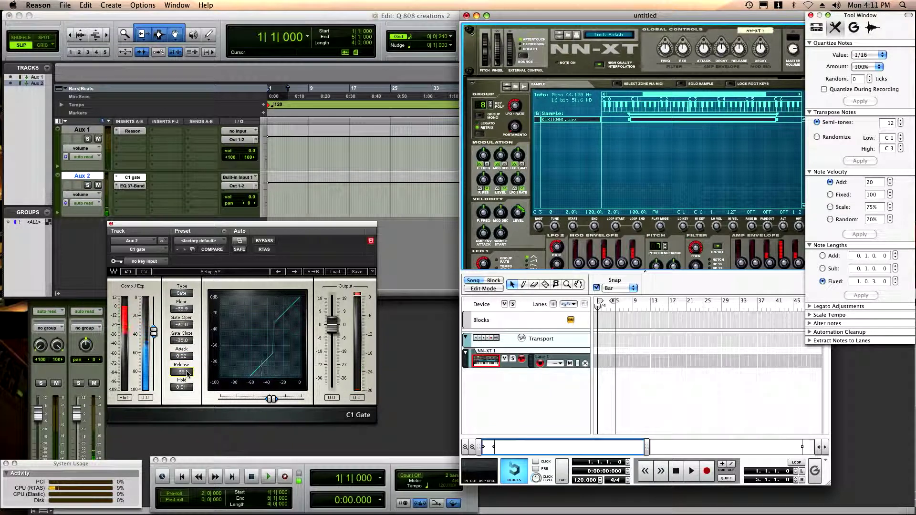
drag(187, 372, 182, 365)
click(181, 360)
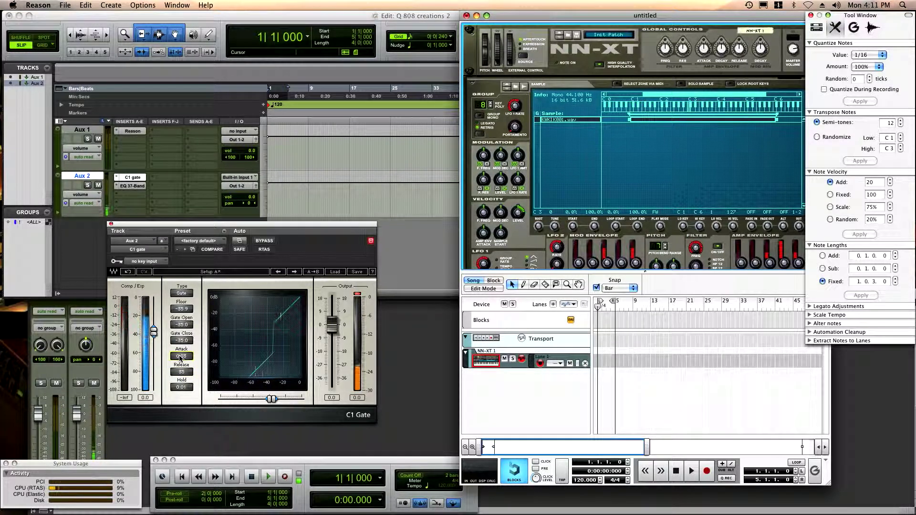
drag(153, 335, 153, 331)
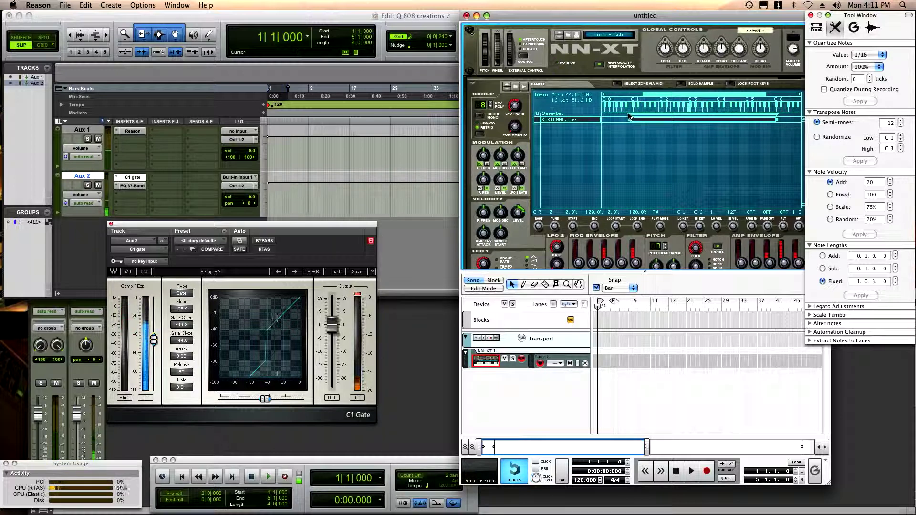
In Reason, narrow the kick zone's key range to a single key and move the zone down to C1
drag(629, 117, 690, 120)
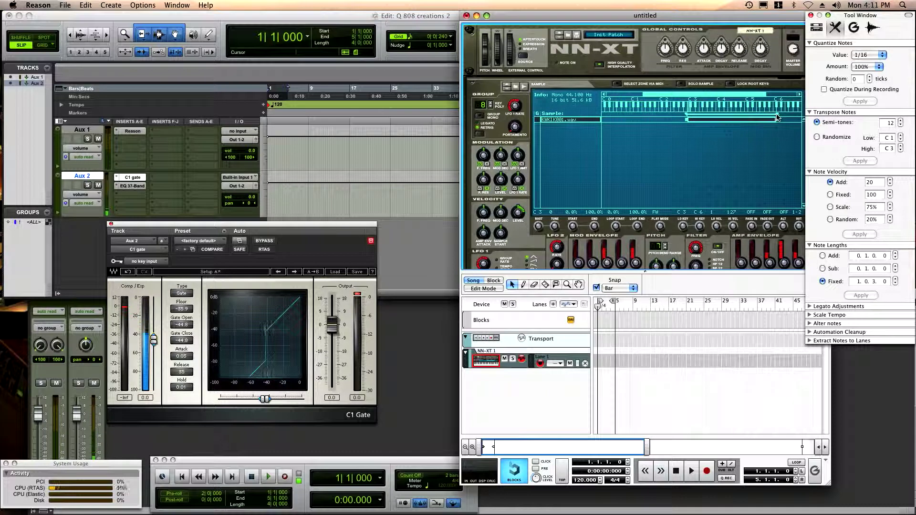
drag(775, 117, 681, 122)
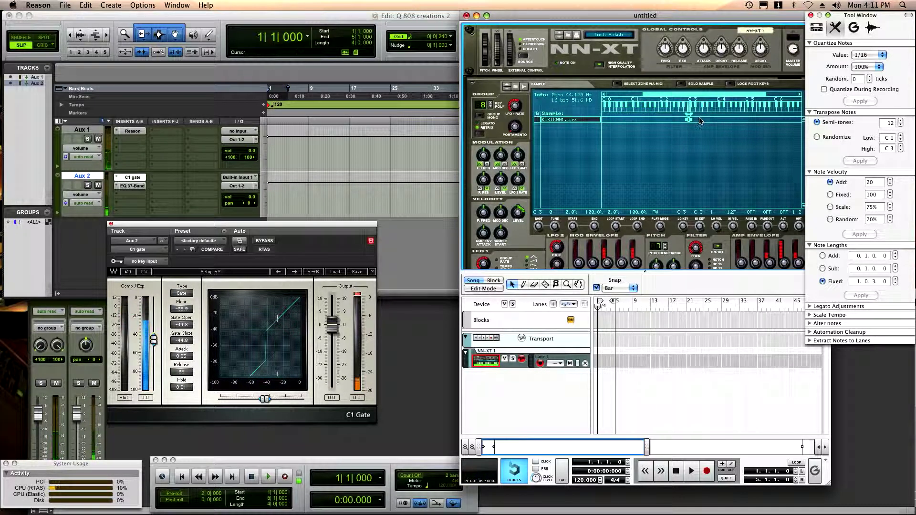
drag(688, 121, 634, 123)
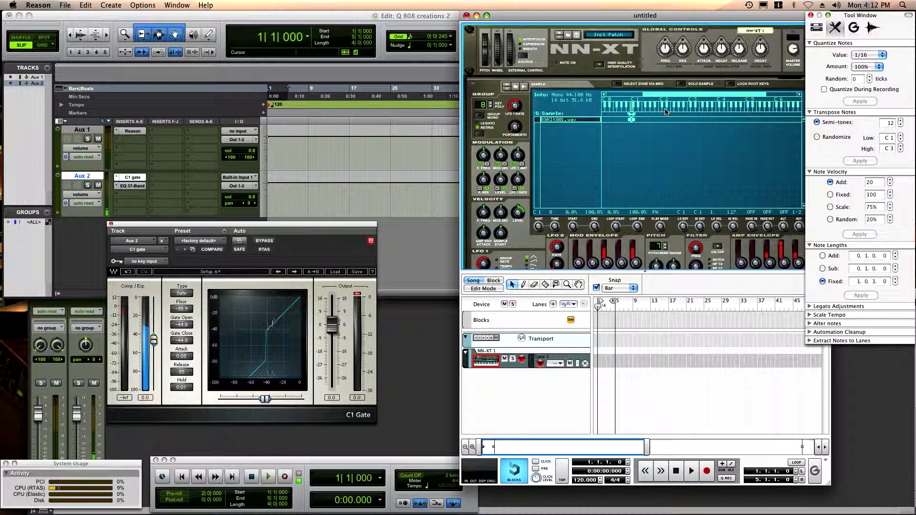
Copy the C1 kick zone and paste one duplicate of it into the NN-XT key map
right_click(631, 121)
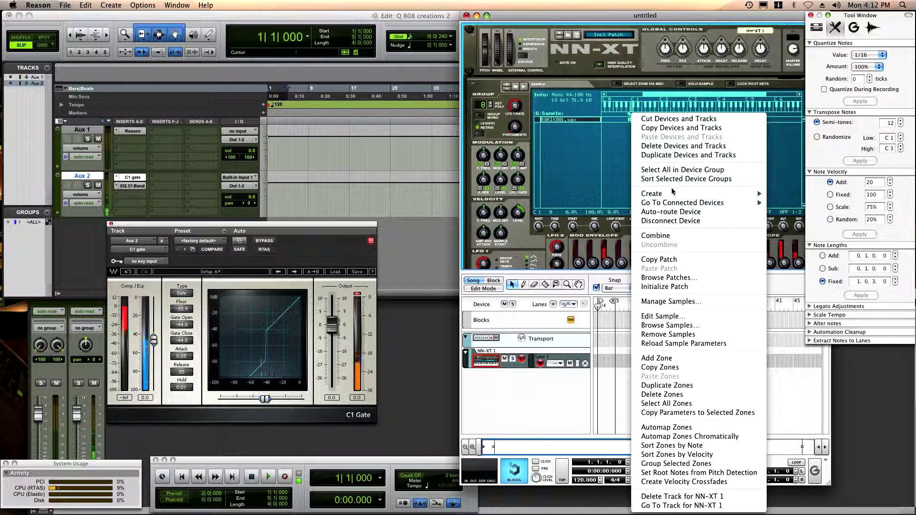
click(686, 370)
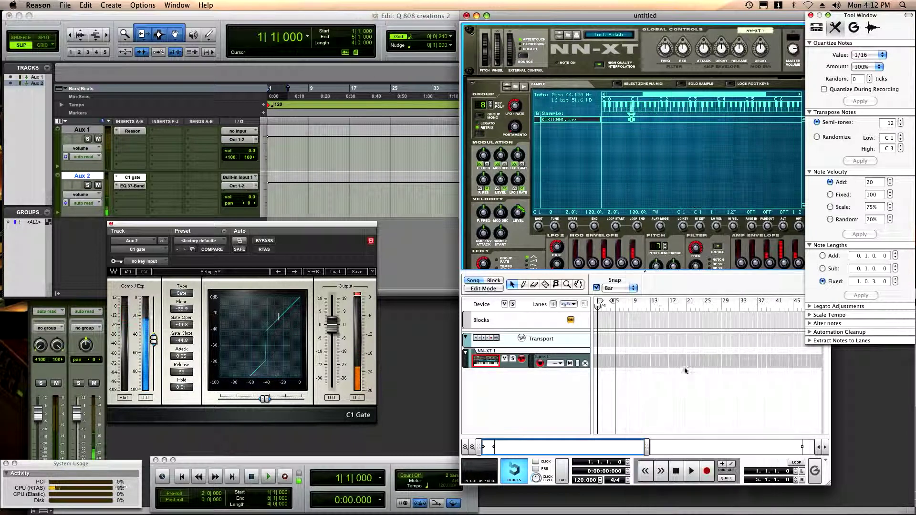
click(599, 156)
right_click(573, 142)
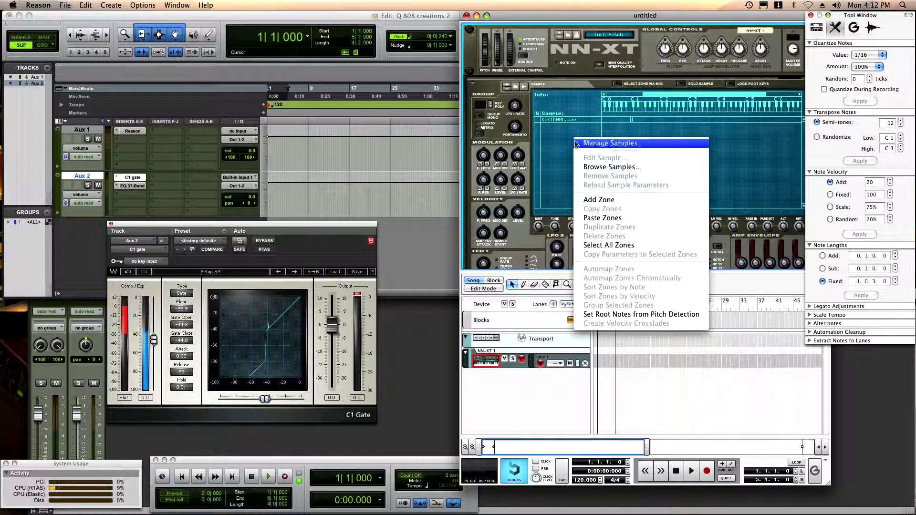
click(602, 221)
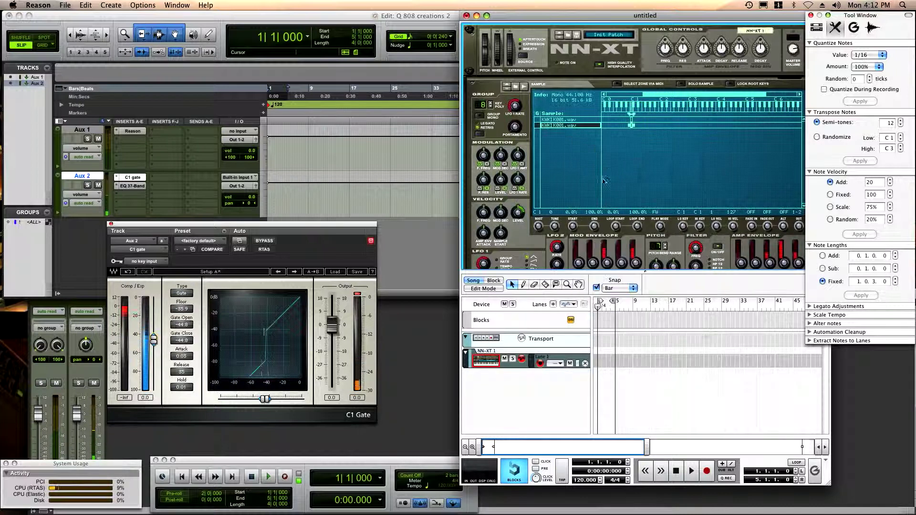
Paste six more copies of the kick zone, making eight identical zones on C1
right_click(601, 166)
click(619, 246)
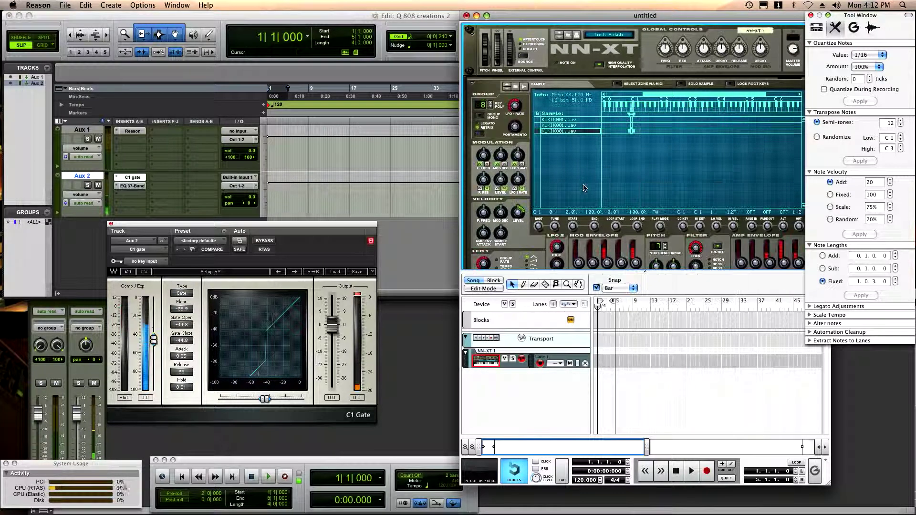
right_click(585, 182)
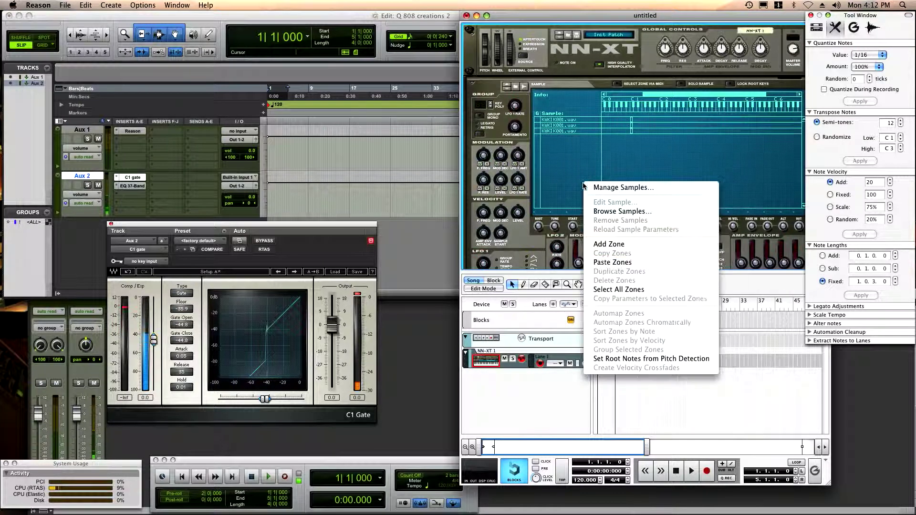
click(611, 262)
right_click(589, 171)
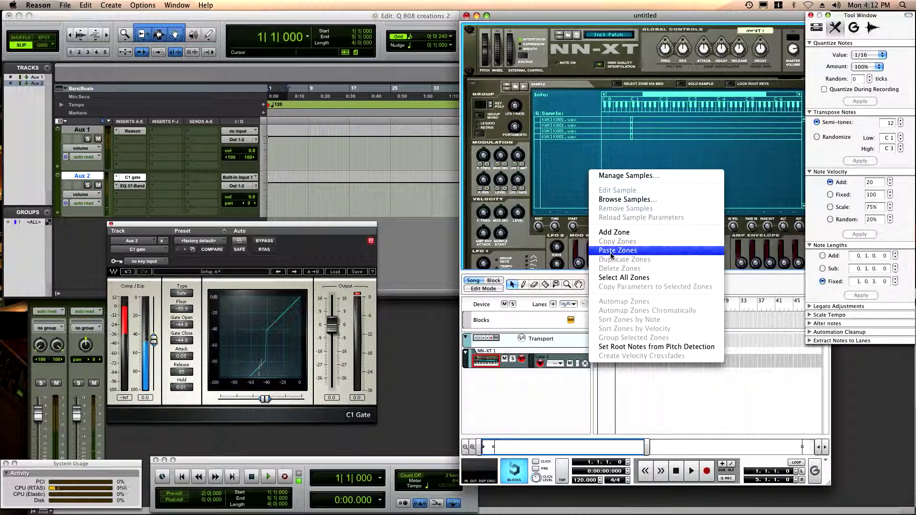
click(612, 251)
right_click(595, 191)
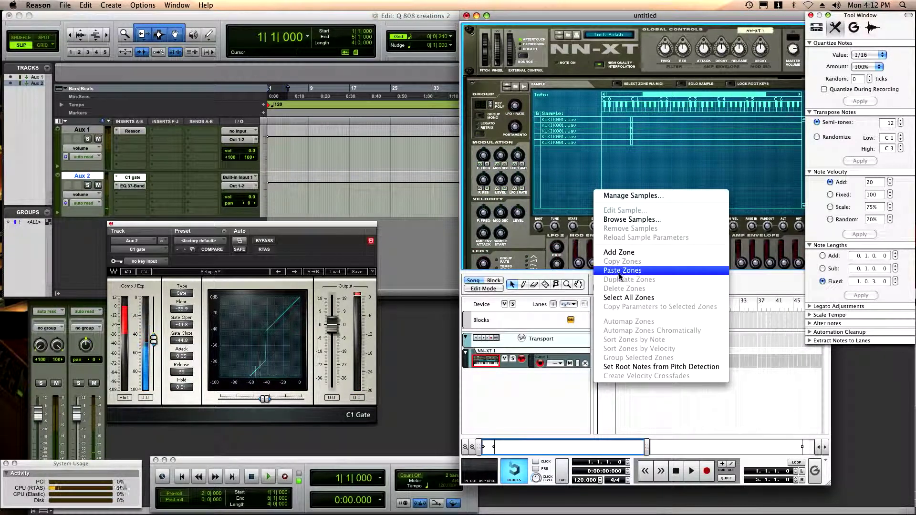
click(619, 271)
right_click(592, 187)
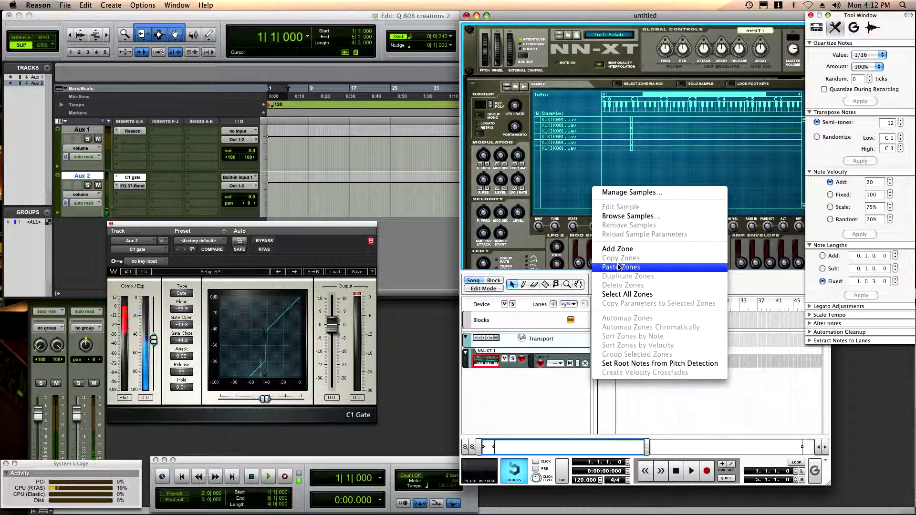
click(618, 265)
right_click(599, 177)
click(618, 258)
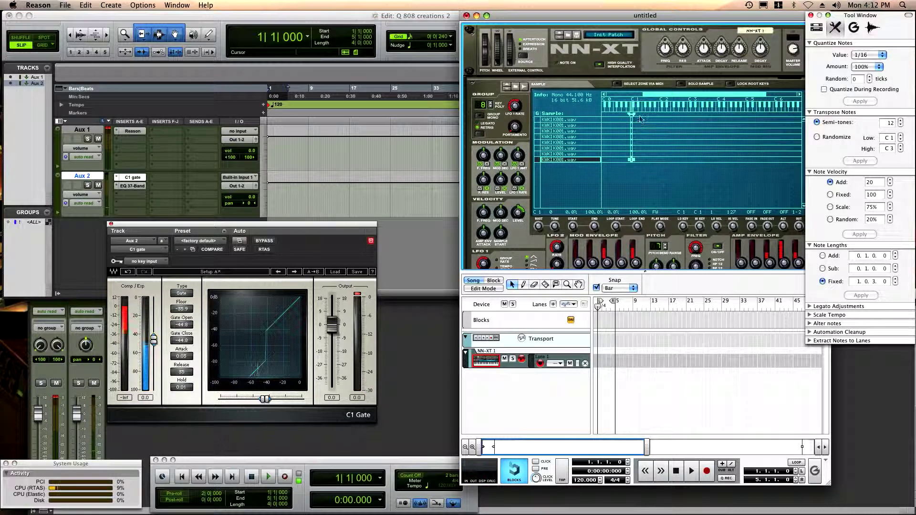
Select all eight kick zones and automap them chromatically upward from C1
drag(645, 120, 614, 177)
right_click(631, 164)
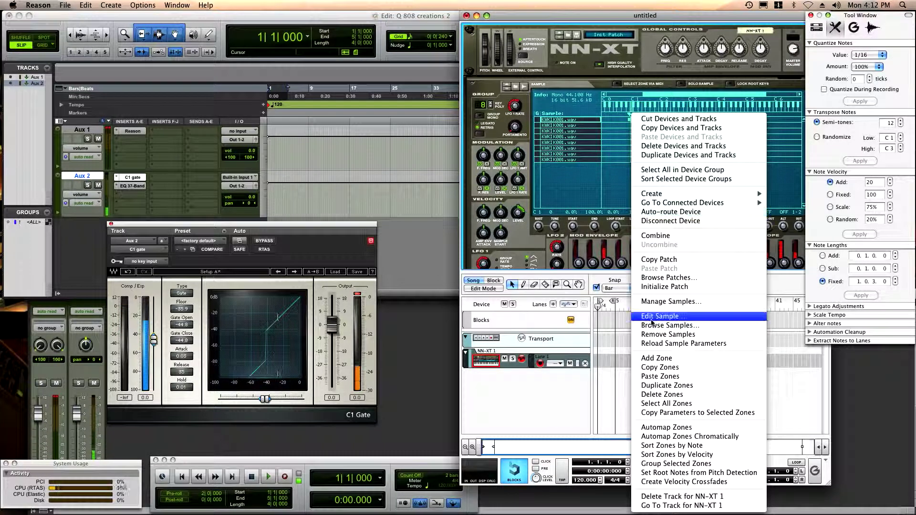
click(682, 439)
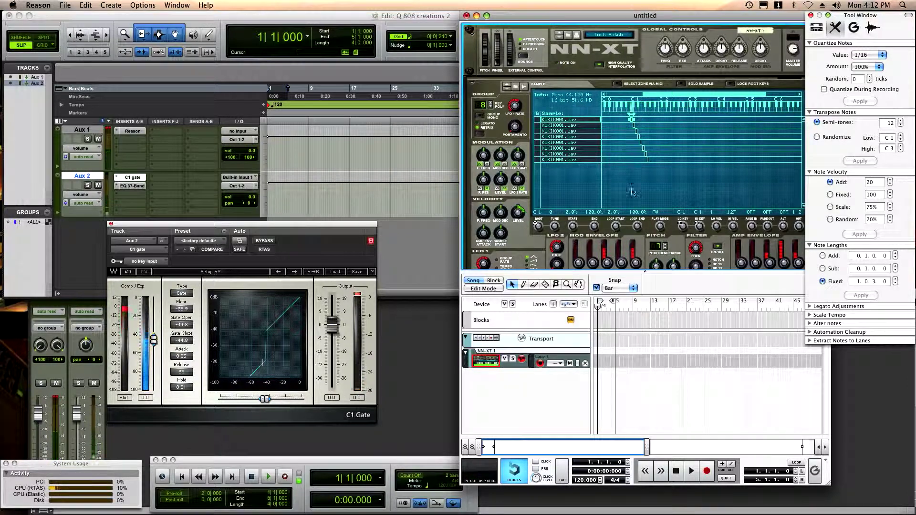
Copy the eight mapped zones, paste them, and shift the pasted set up the keyboard to start at G#1
right_click(632, 123)
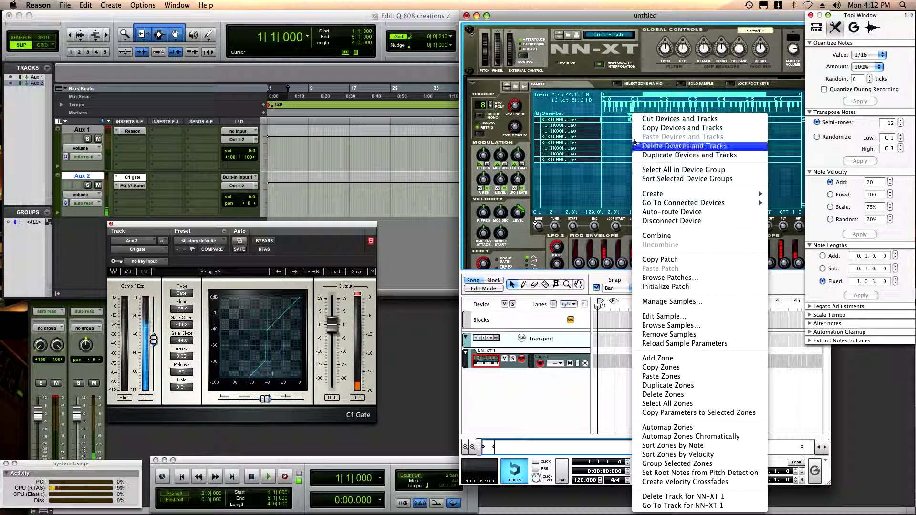
click(688, 367)
click(649, 197)
right_click(650, 196)
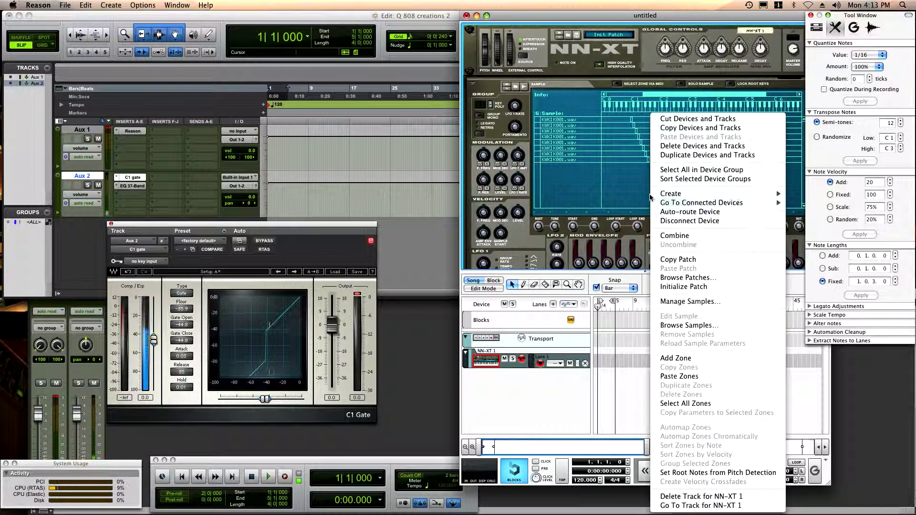
click(697, 376)
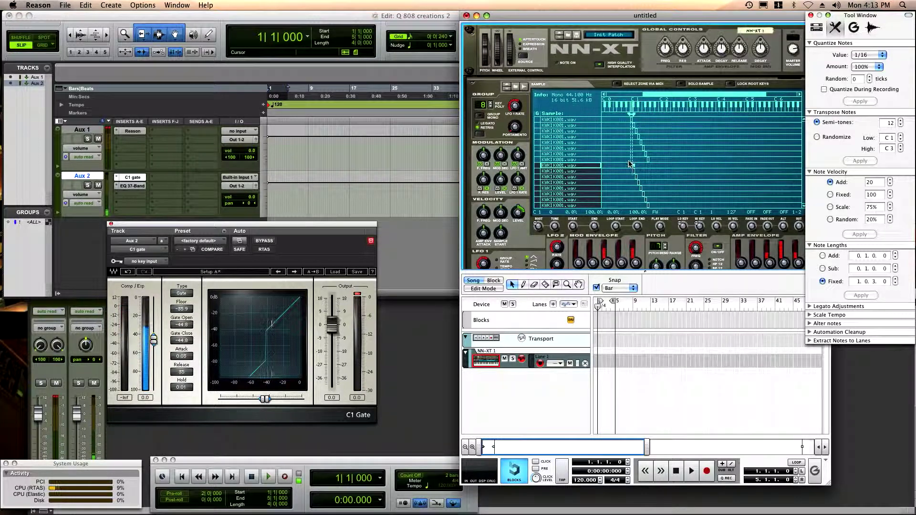
drag(631, 167, 651, 170)
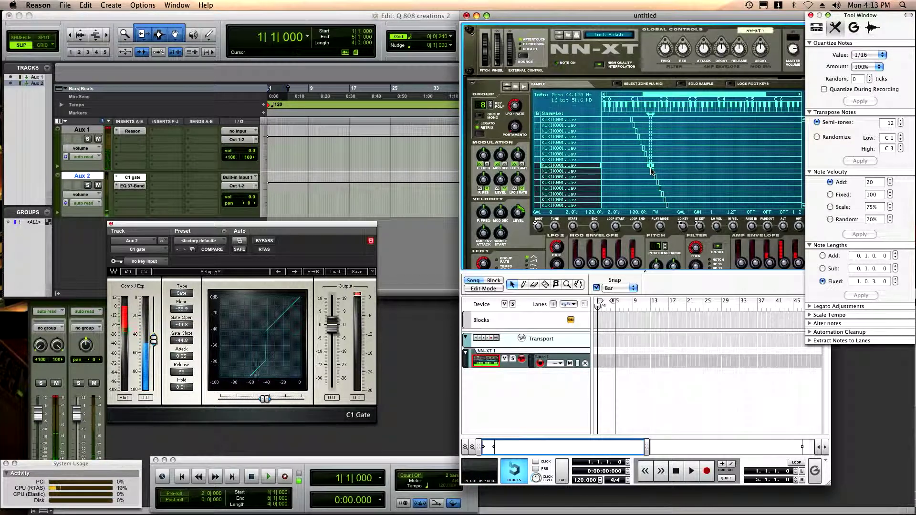
Duplicate all sixteen kick zones and shift the duplicates up the keyboard to start at E2
right_click(632, 122)
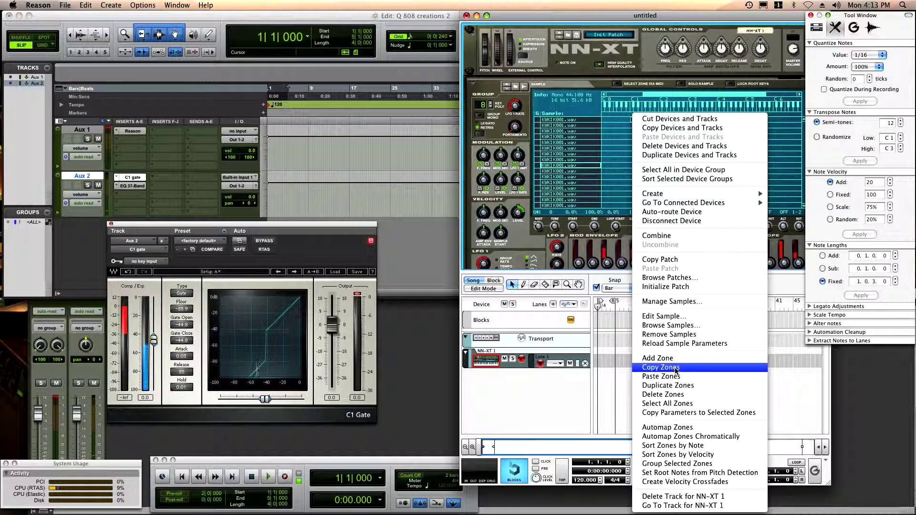
click(677, 385)
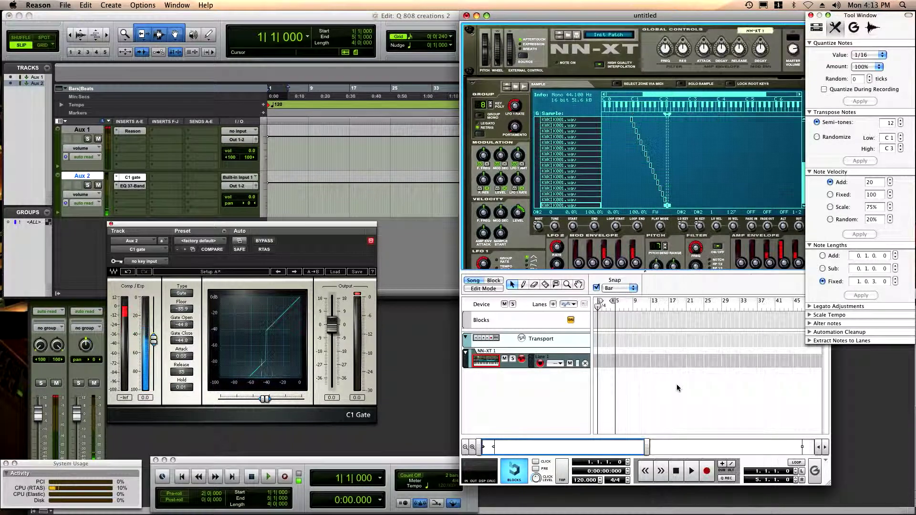
scroll(697, 186, up, 3)
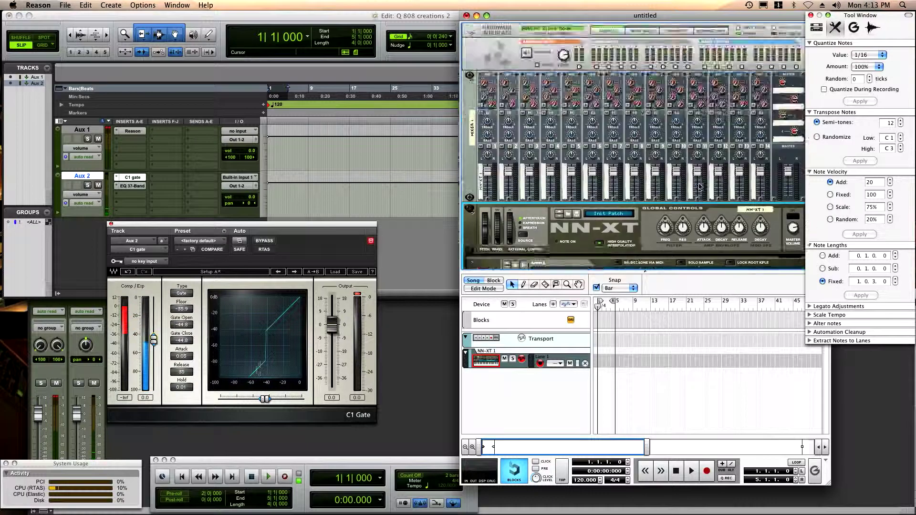
scroll(699, 187, down, 5)
scroll(699, 187, up, 1)
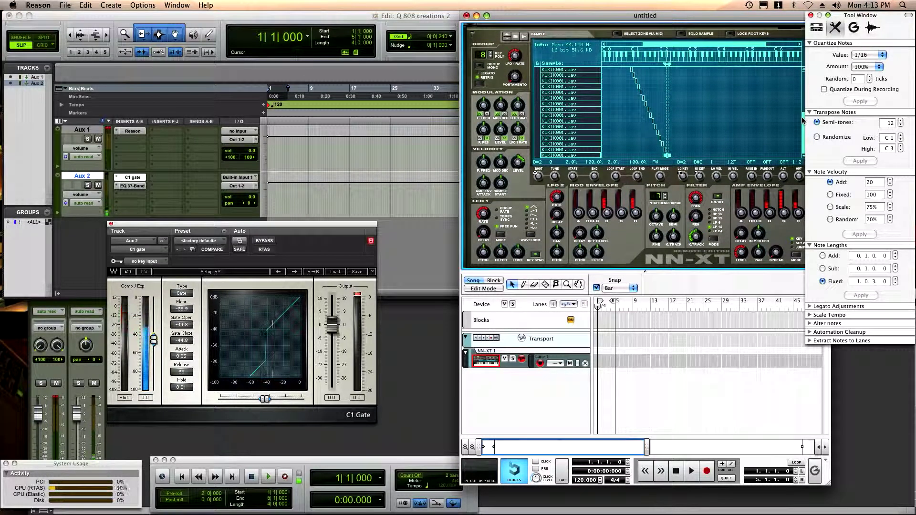
drag(802, 121, 802, 104)
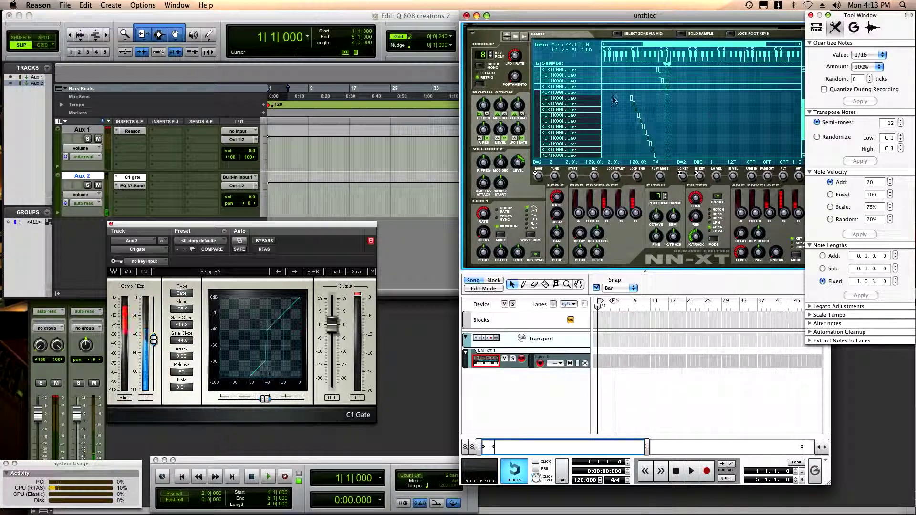
drag(633, 101, 673, 107)
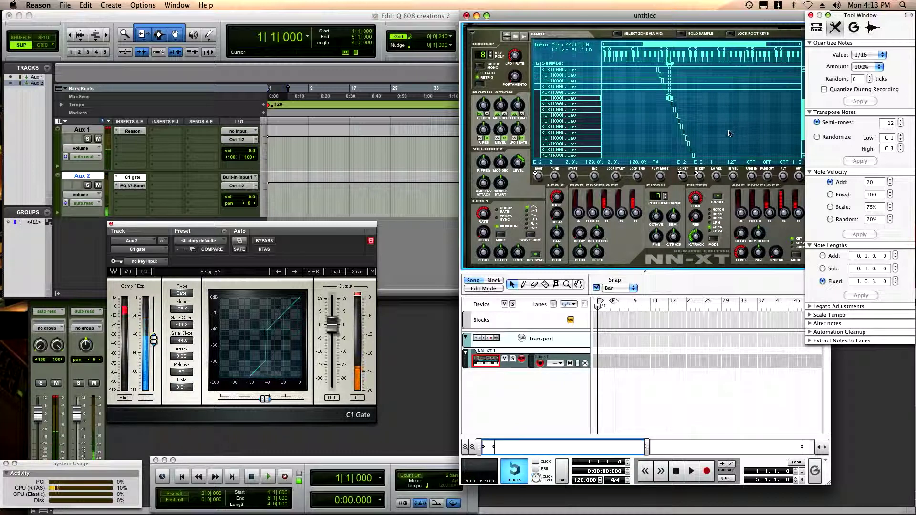
Duplicate the sixteen selected kick zones, shift the duplicates up the keyboard to start at G#3, and deselect them
right_click(672, 106)
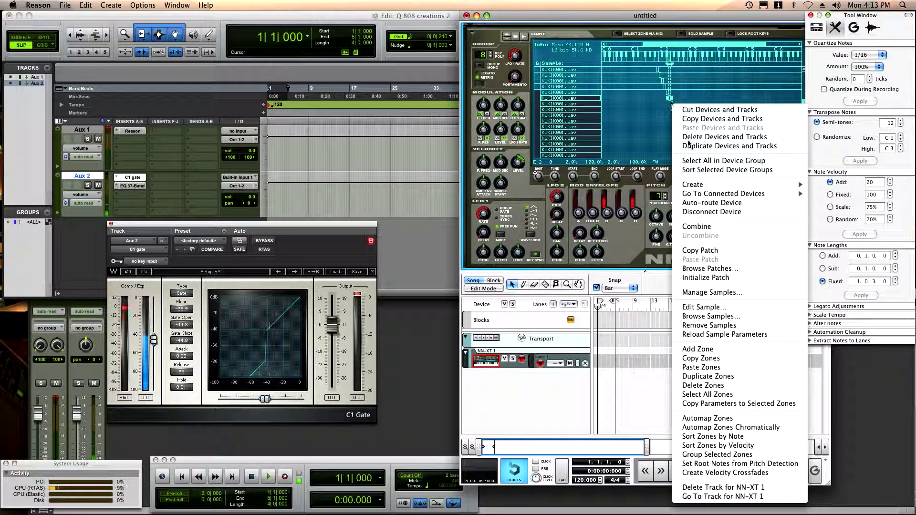
click(725, 376)
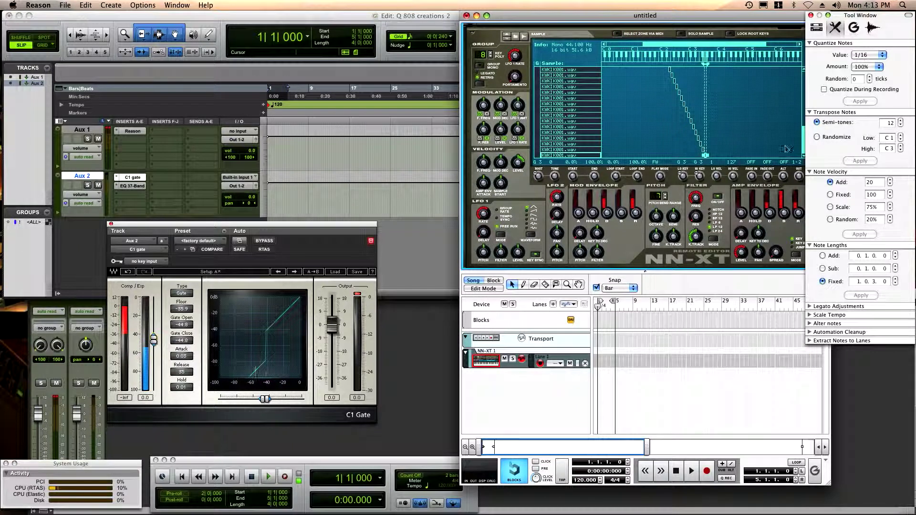
scroll(803, 128, down, 1)
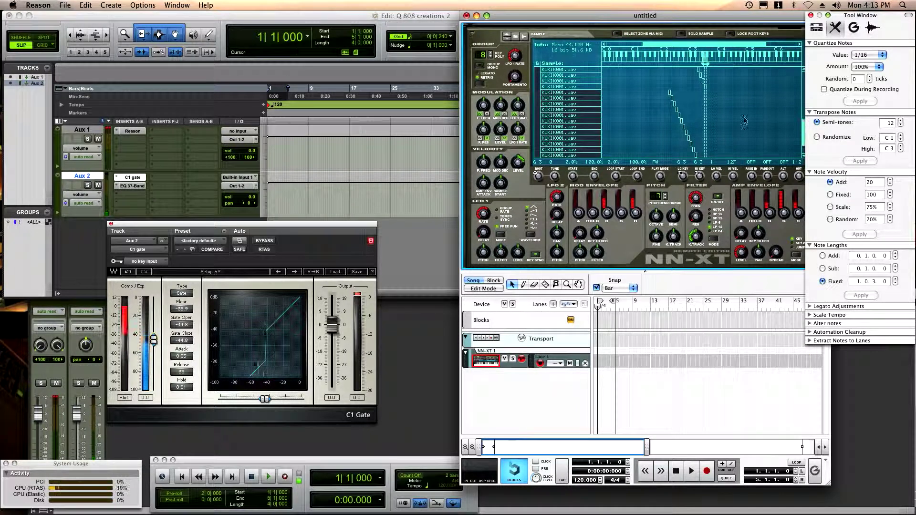
drag(671, 95, 708, 98)
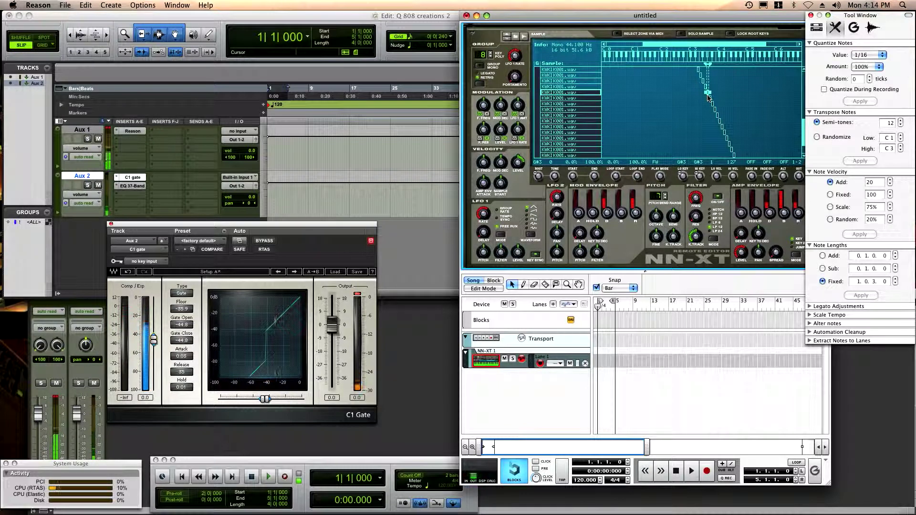
click(658, 136)
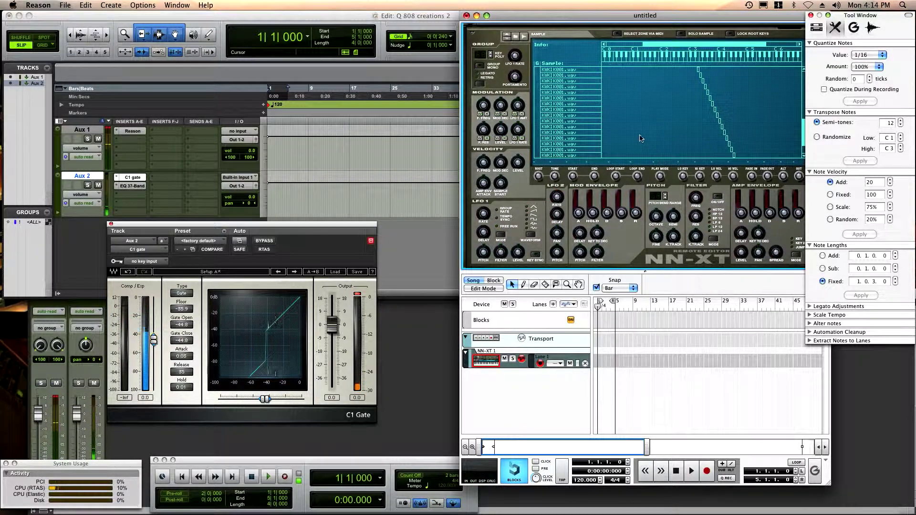
Load the sample Q'S 808.aif from the 000000 - DRUMS folder into the NN-XT as a new zone and bring that zone into view
scroll(653, 137, up, 5)
scroll(641, 139, down, 2)
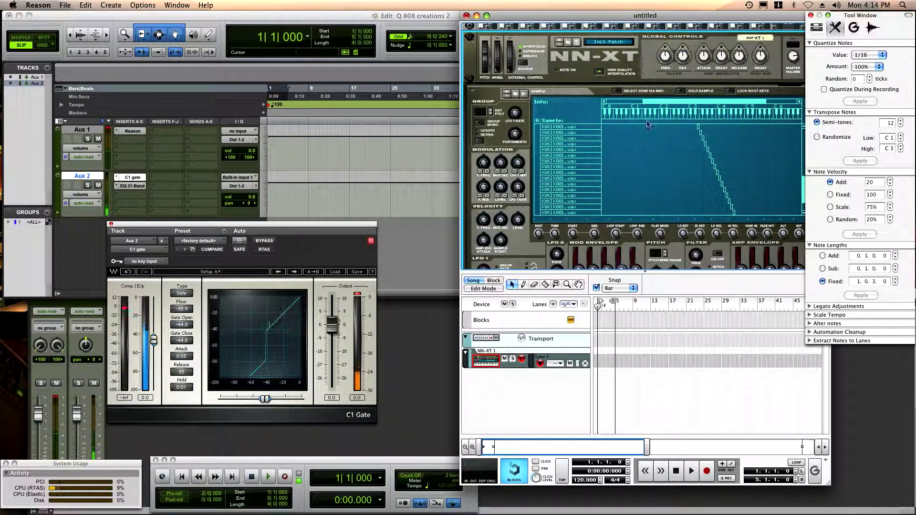
scroll(639, 124, down, 1)
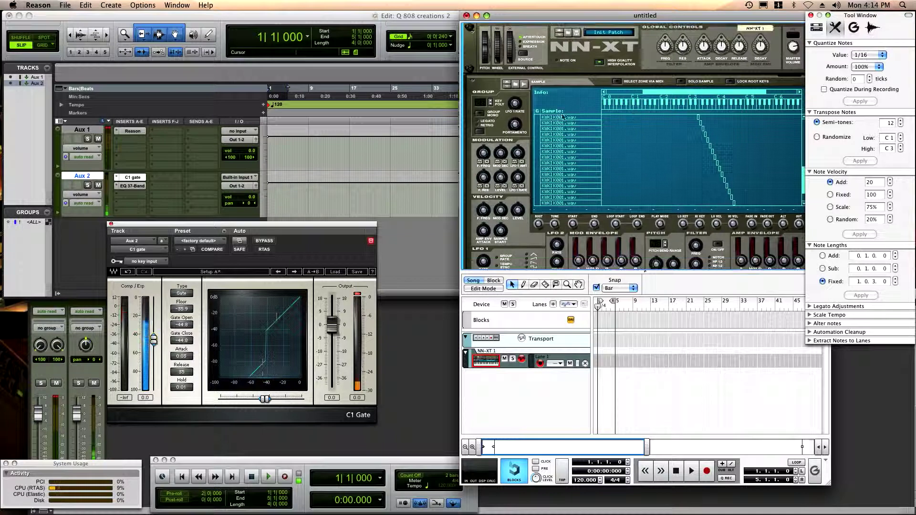
click(515, 86)
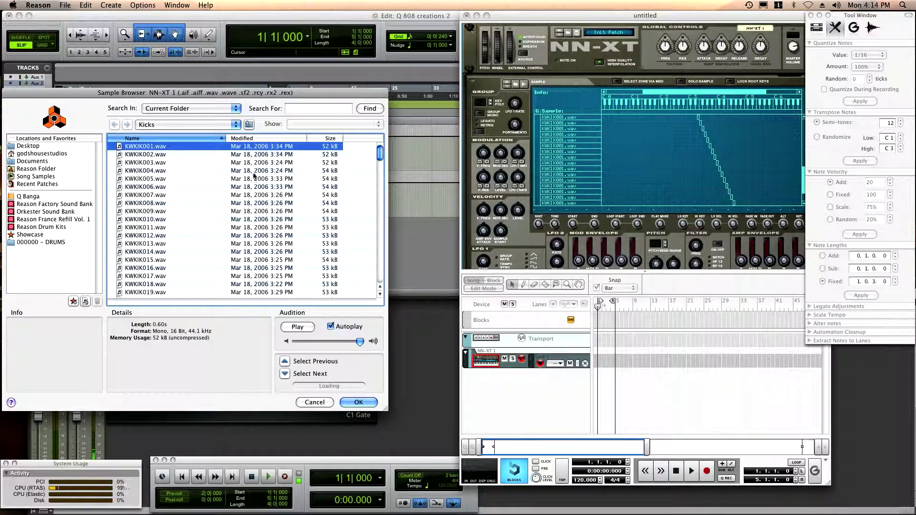
click(59, 243)
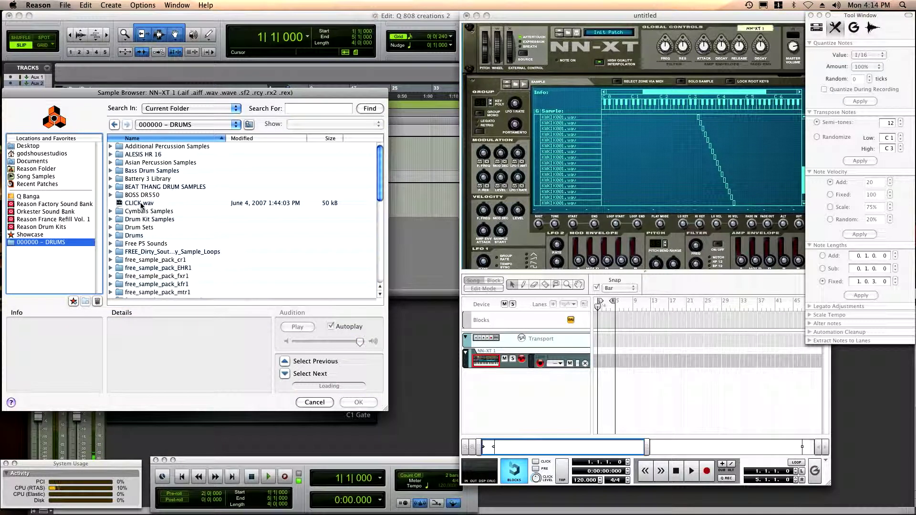
scroll(146, 241, down, 4)
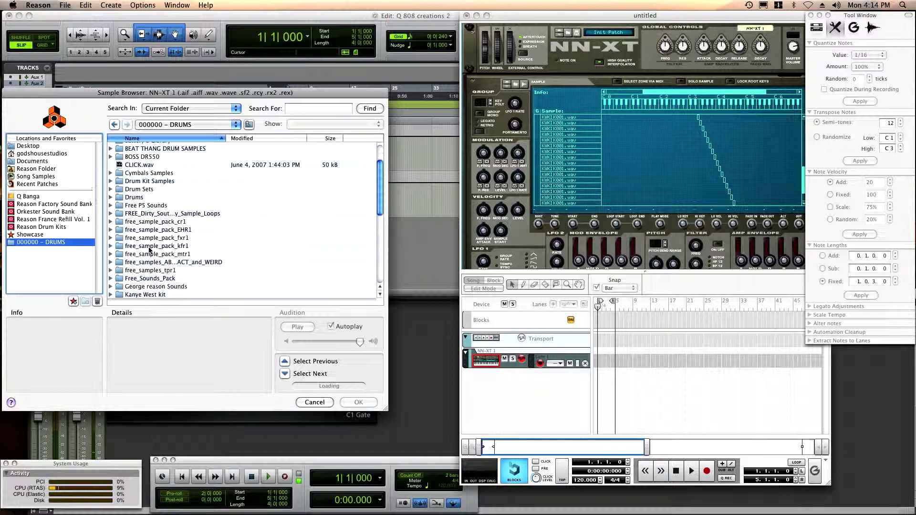
scroll(149, 249, down, 6)
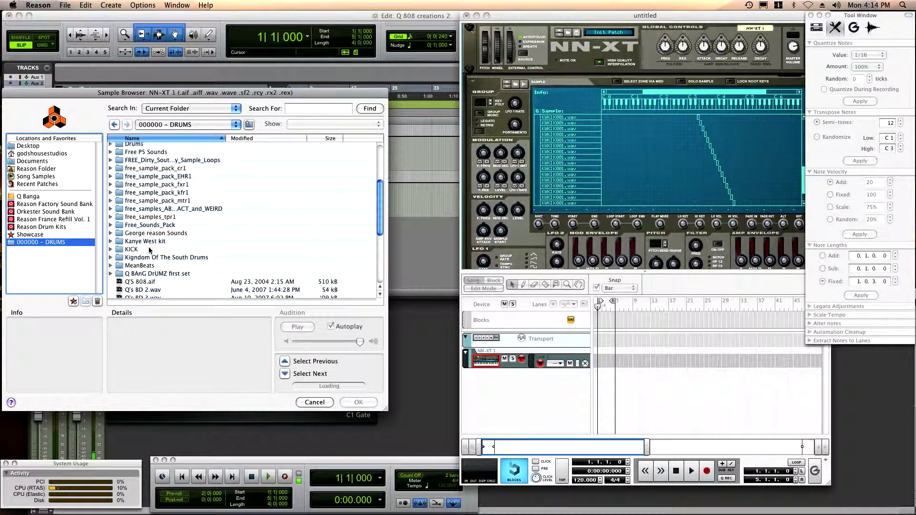
scroll(150, 249, down, 2)
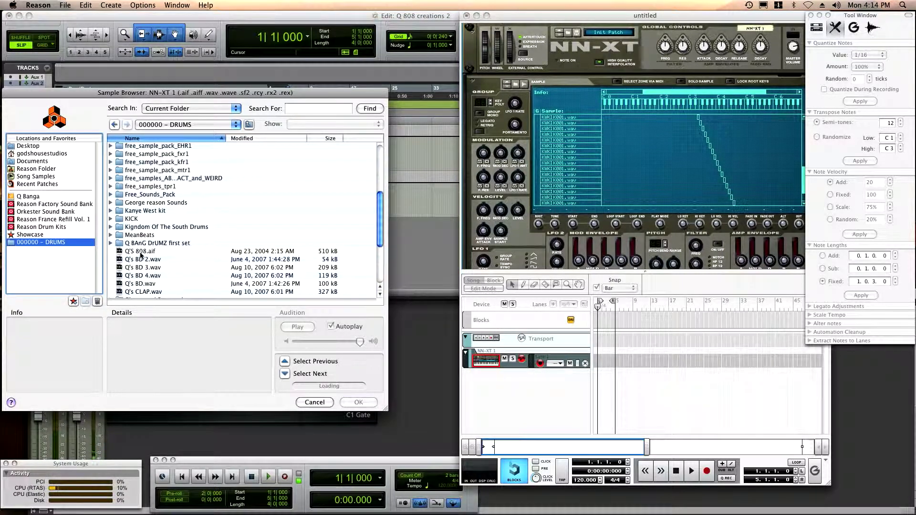
click(140, 253)
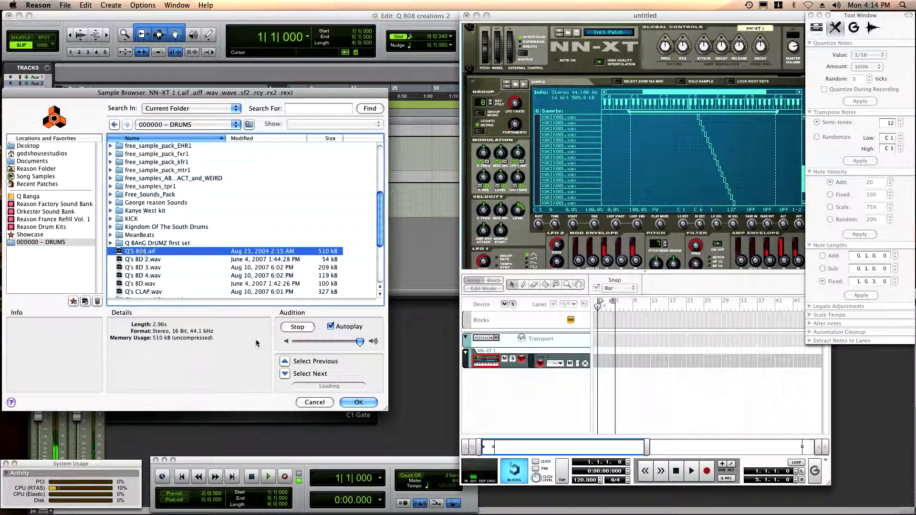
click(359, 403)
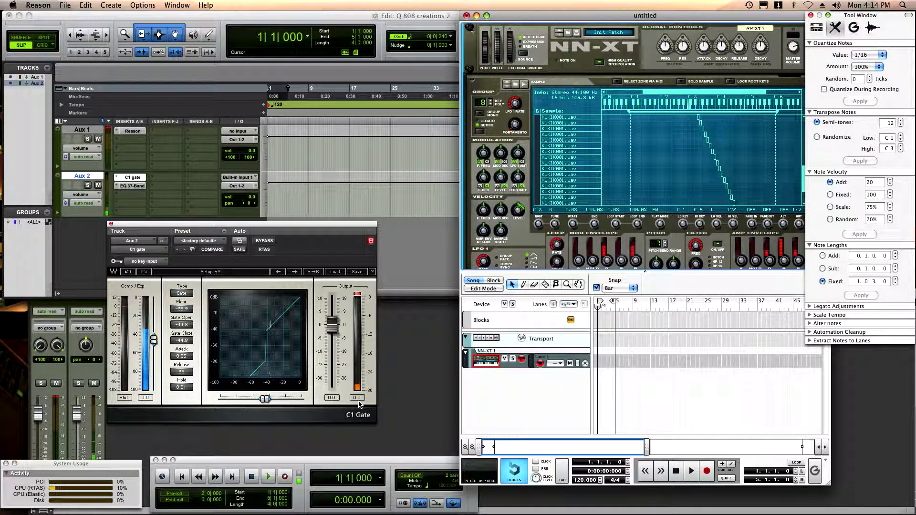
click(802, 188)
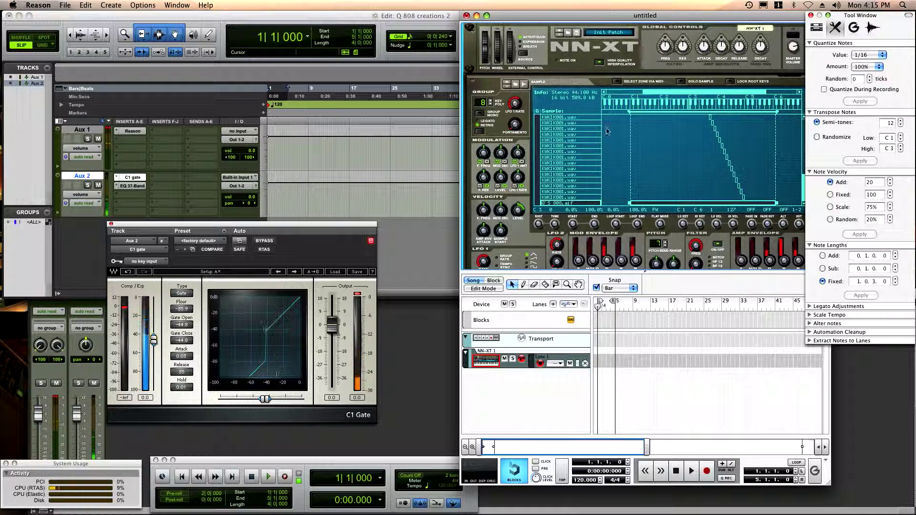
Mute the Aux 2 track in Pro Tools while auditioning the 808 zone in Reason, and unmute the track when done
click(100, 187)
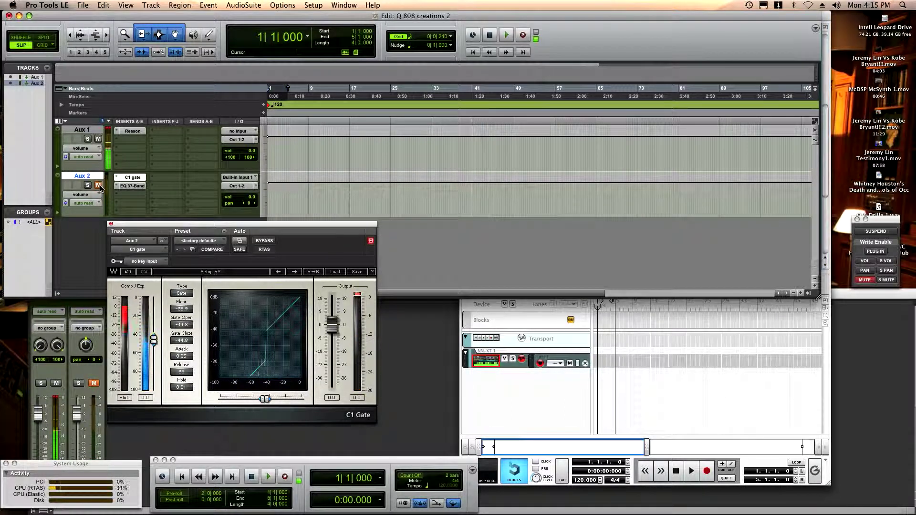
click(99, 186)
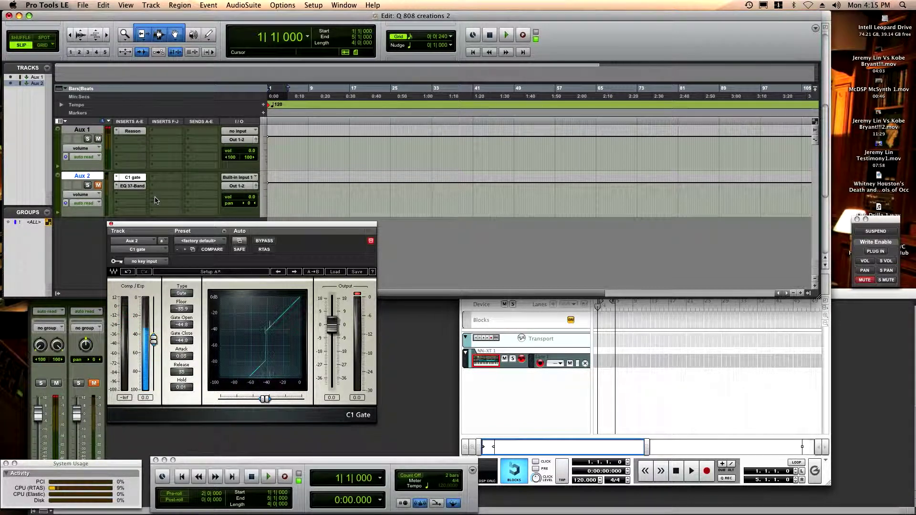
key(super+Tab)
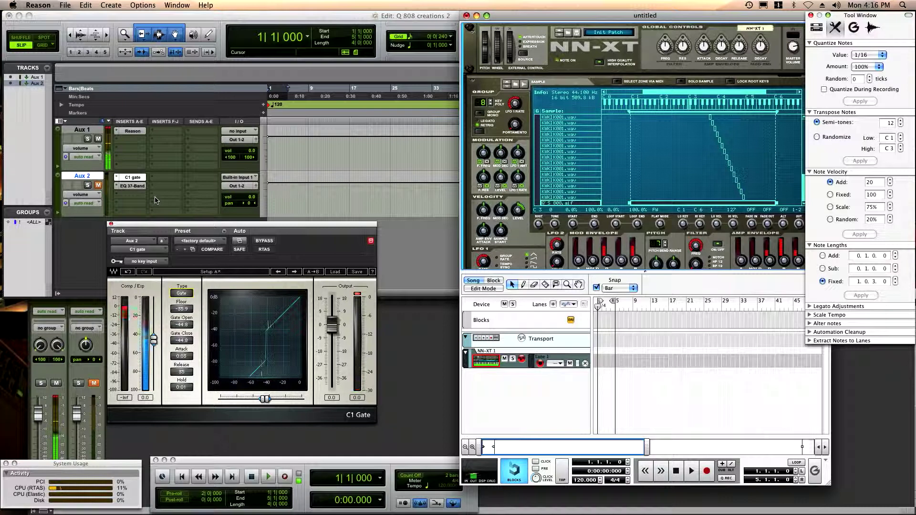
click(98, 186)
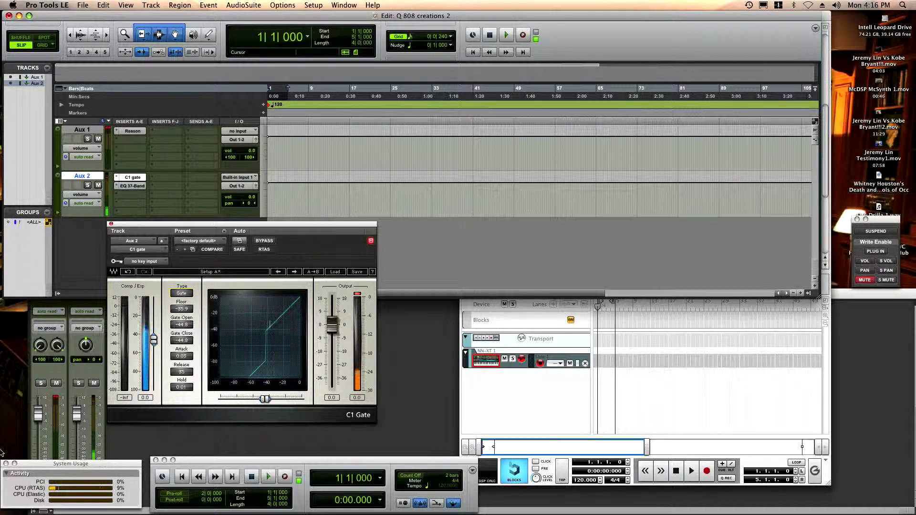
Switch back to Reason and move its window clear of the Tool Window, with the NN-XT's pitch and envelope controls in view
key(F11)
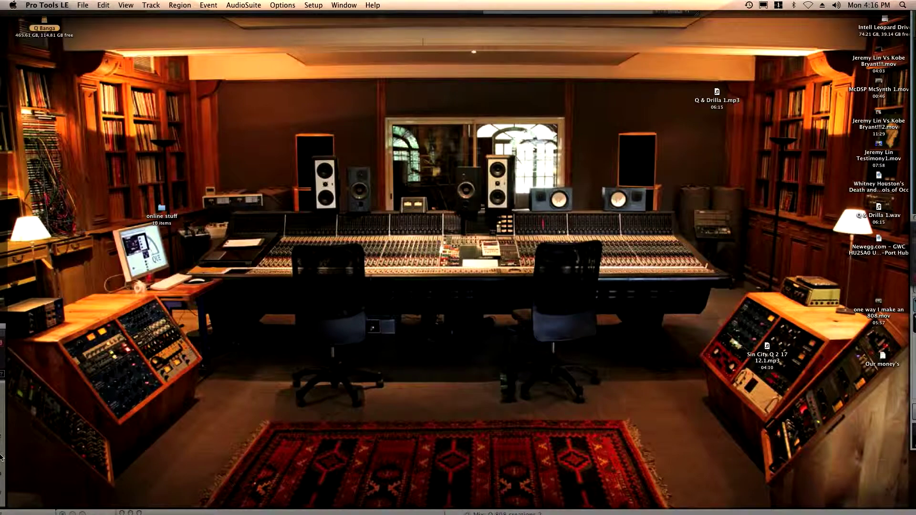
key(F11)
key(F8)
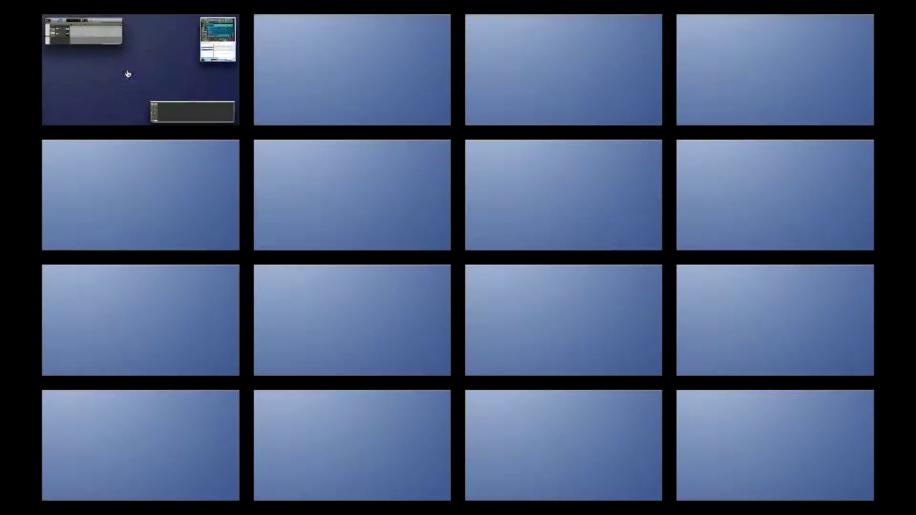
click(127, 73)
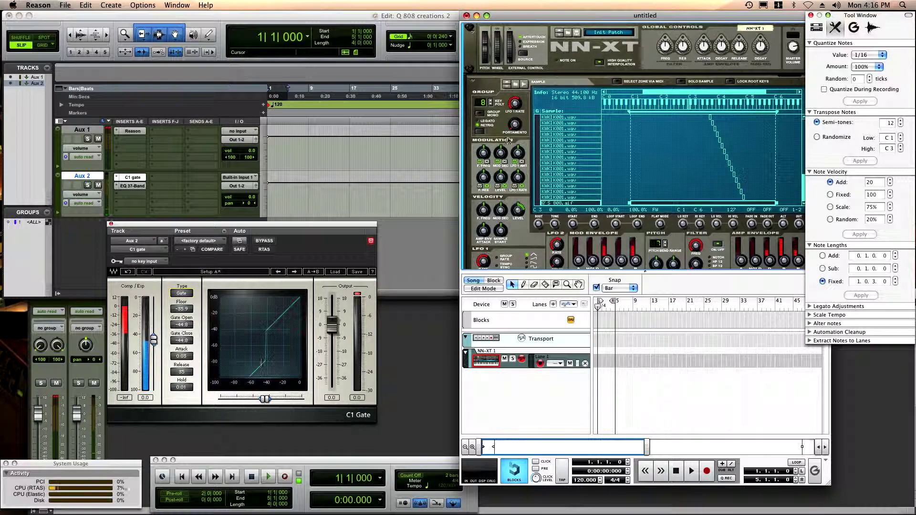
drag(574, 21, 542, 8)
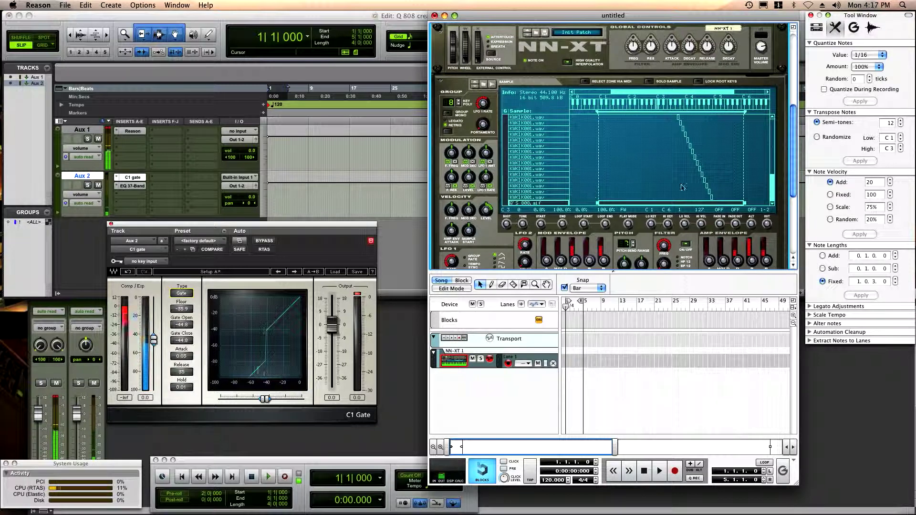
scroll(687, 186, down, 2)
scroll(688, 186, down, 4)
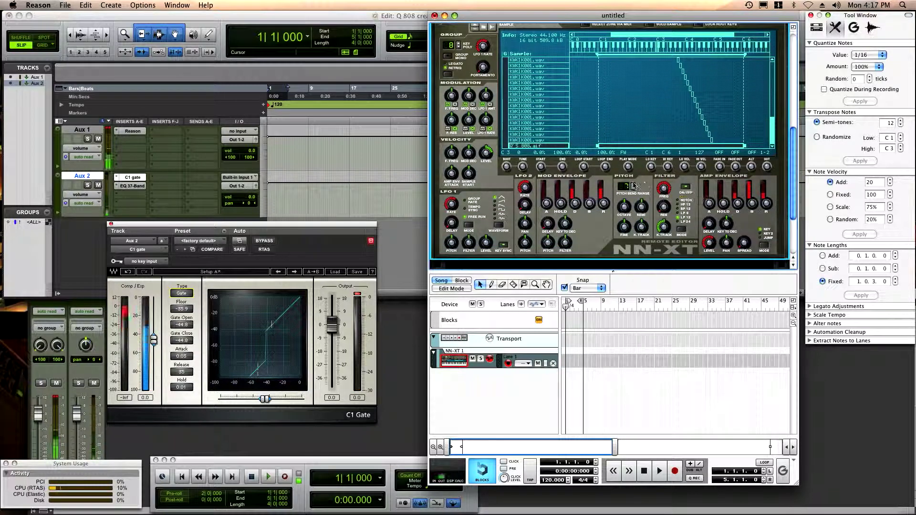